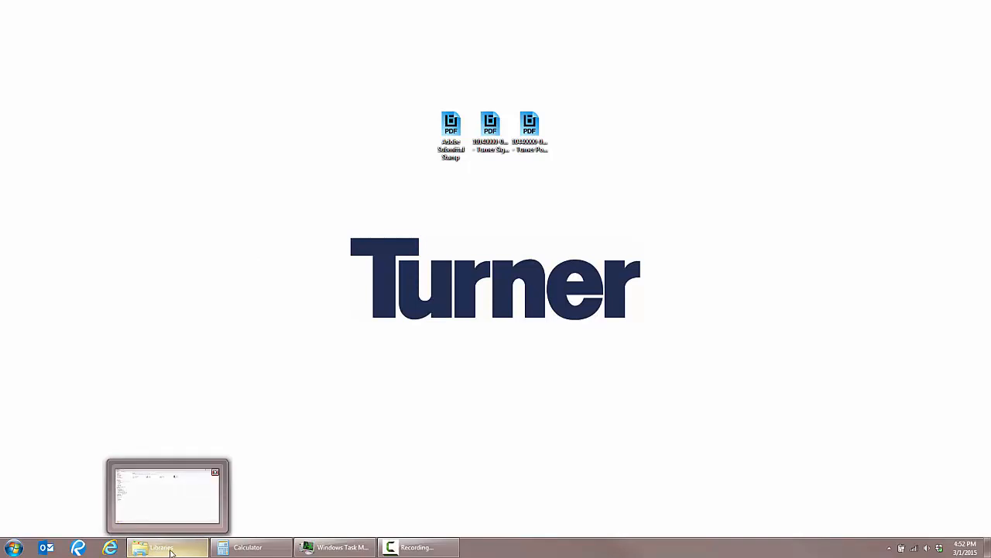
- Copy the Adobe Submittal Stamp PDF from the desktop and open the current user's profile folder under C:\Users
{"action": "left_click", "coordinate": [451, 133]}
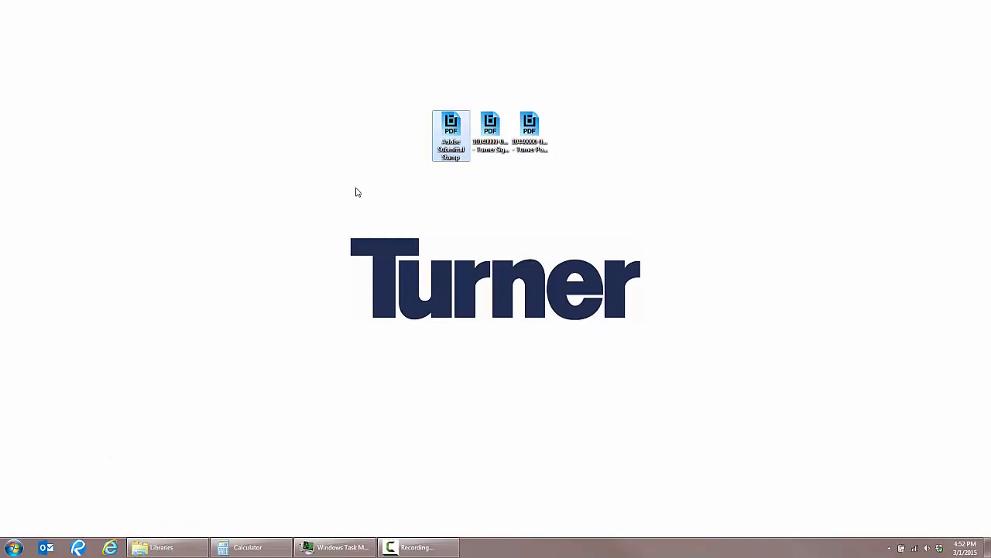
{"action": "left_click", "coordinate": [357, 190]}
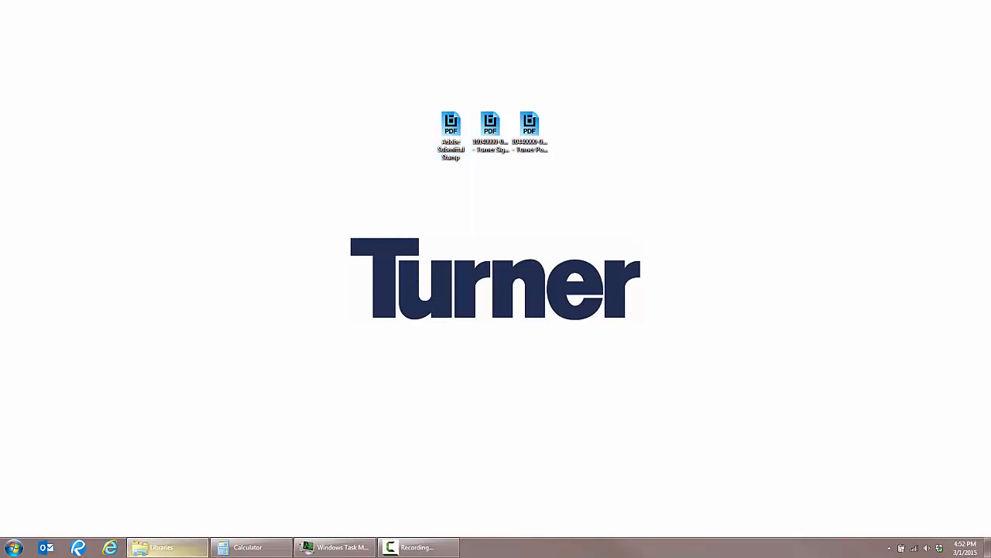
{"action": "left_click", "coordinate": [153, 549]}
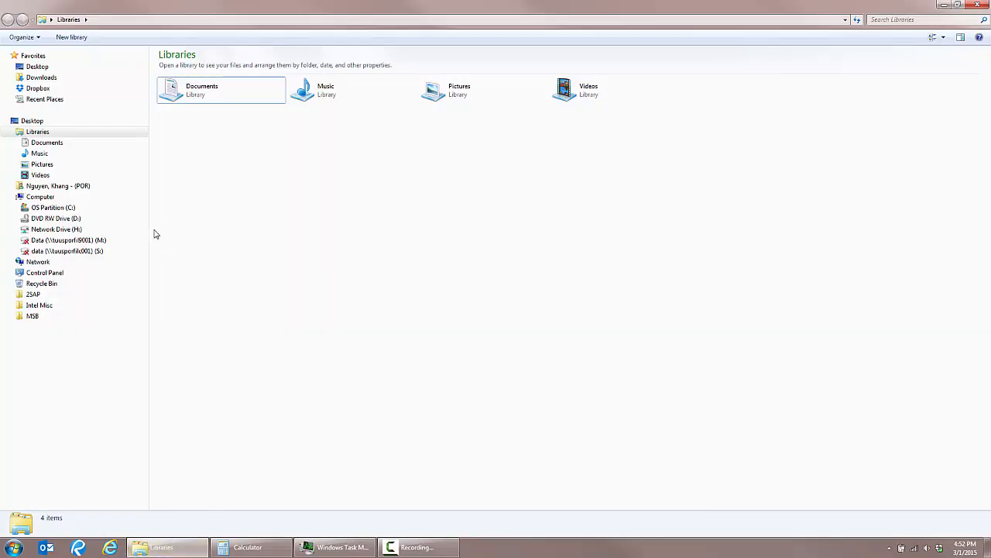
{"action": "left_click", "coordinate": [65, 209]}
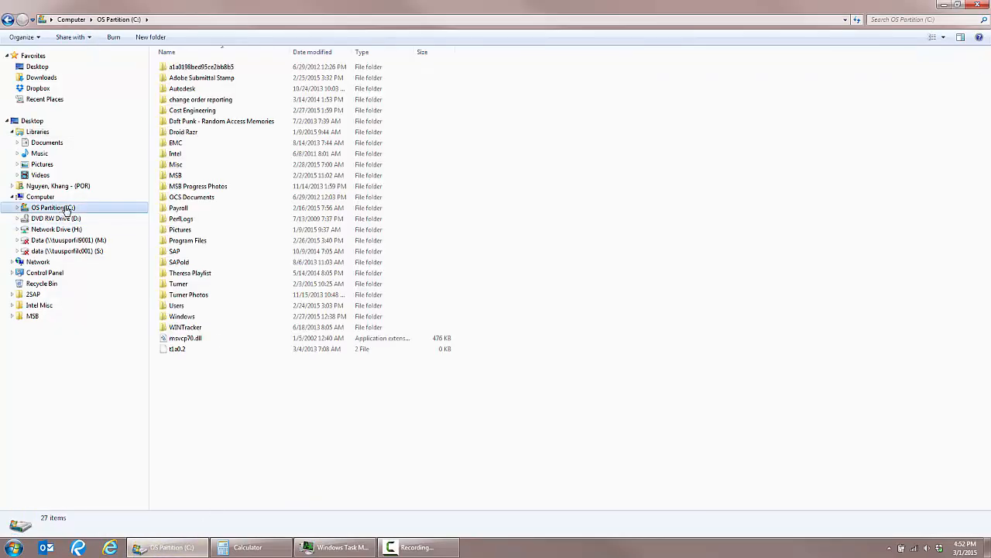
{"action": "double_click", "coordinate": [200, 310]}
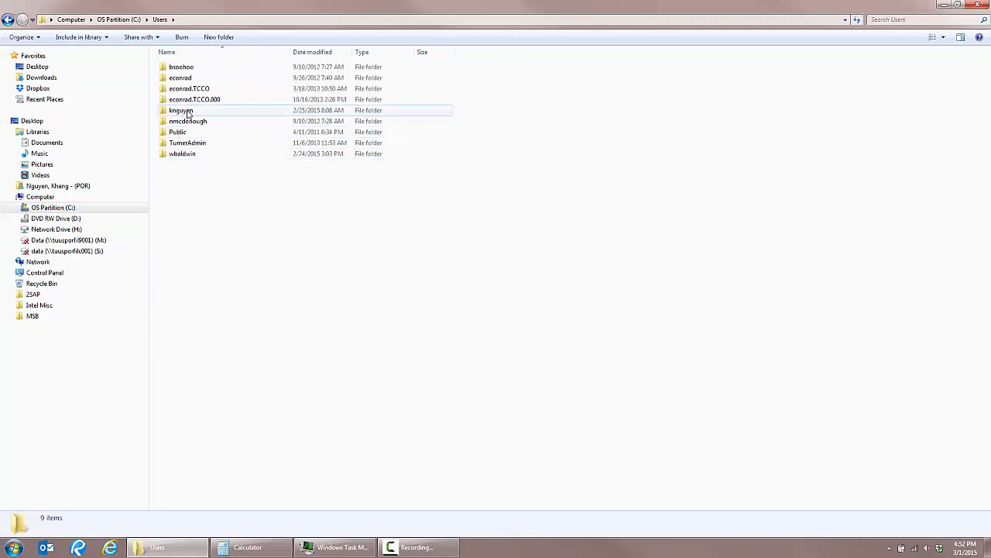
{"action": "mouse_move", "coordinate": [188, 113]}
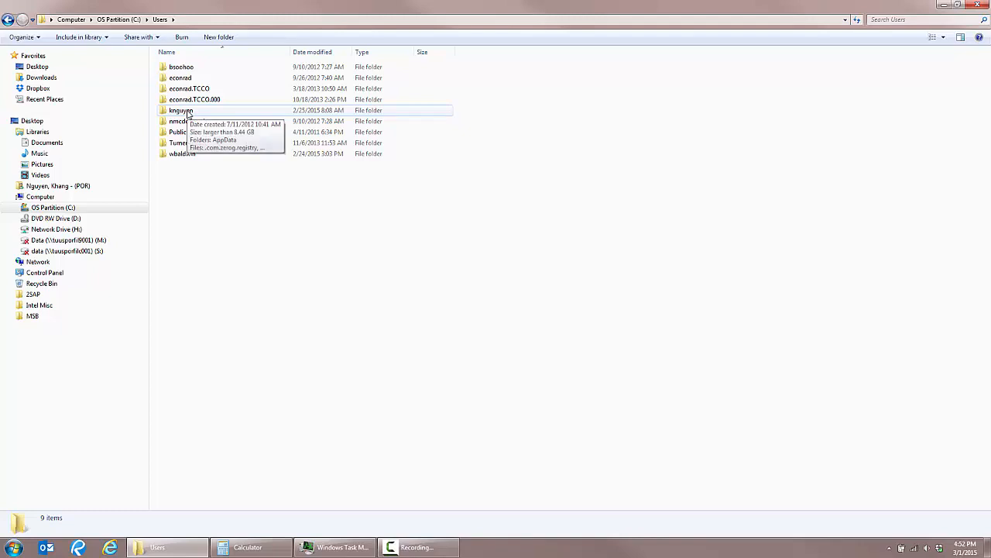
{"action": "double_click", "coordinate": [189, 113]}
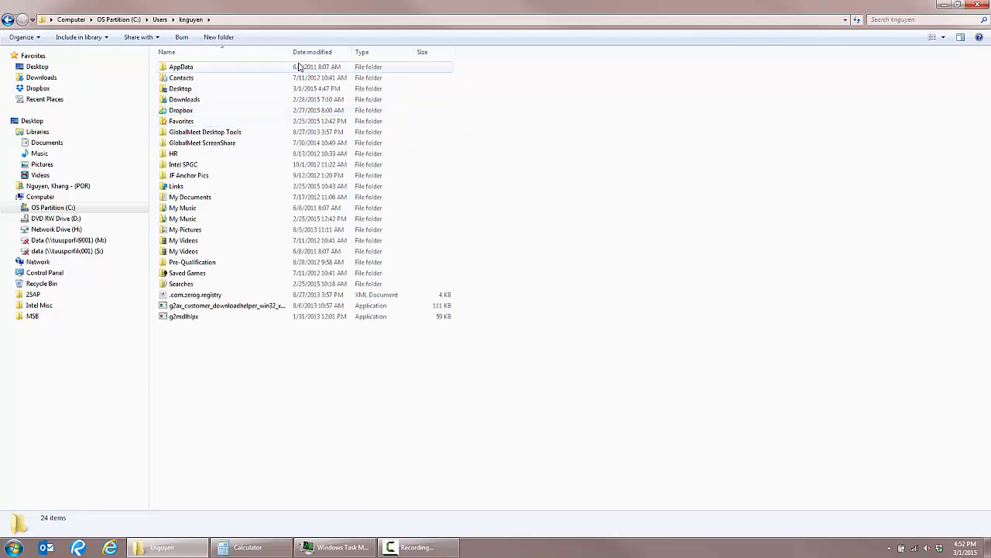
- Within the profile folder, navigate through AppData, Roaming, Adobe, Acrobat and 9.0 into the Stamps folder
{"action": "double_click", "coordinate": [196, 72]}
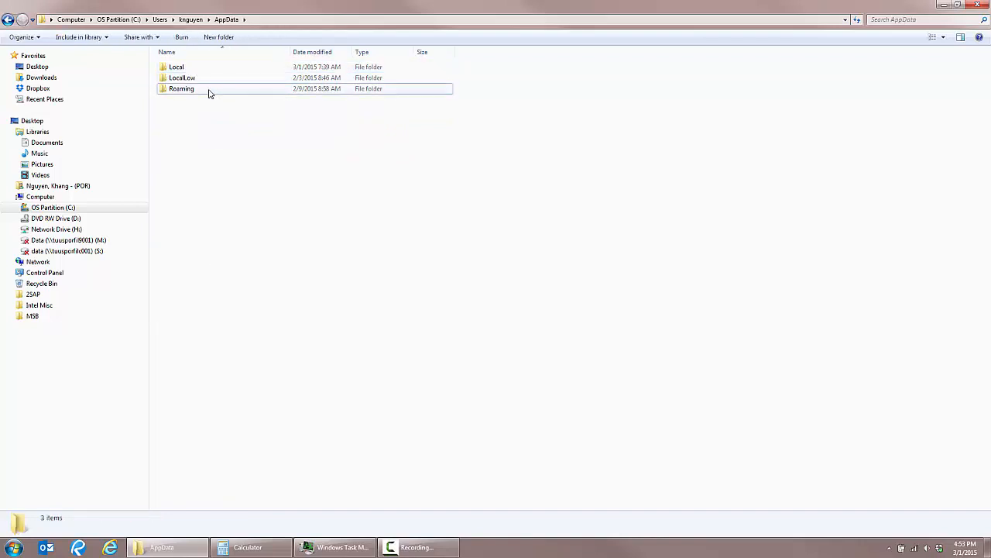
{"action": "double_click", "coordinate": [209, 91]}
{"action": "double_click", "coordinate": [215, 68]}
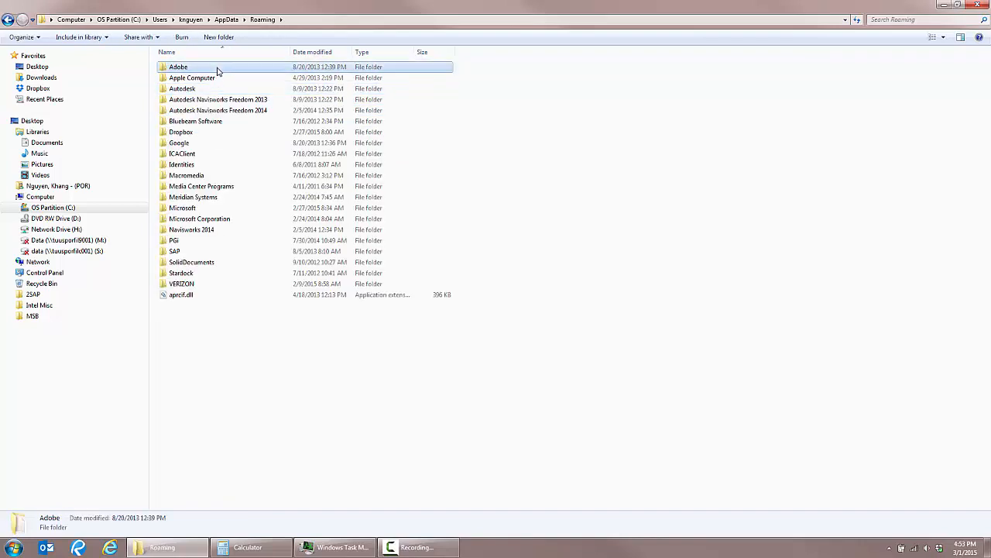
{"action": "double_click", "coordinate": [185, 70]}
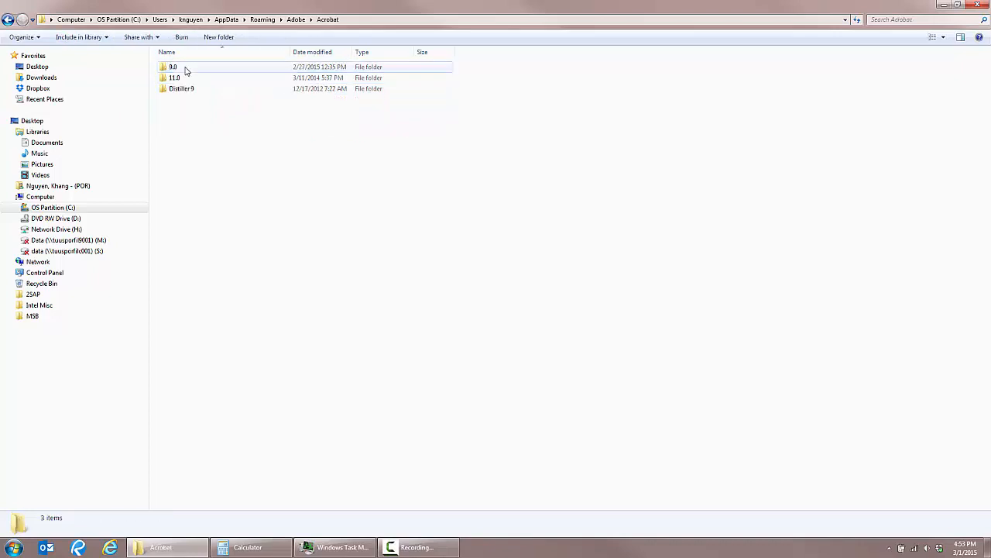
{"action": "double_click", "coordinate": [180, 69]}
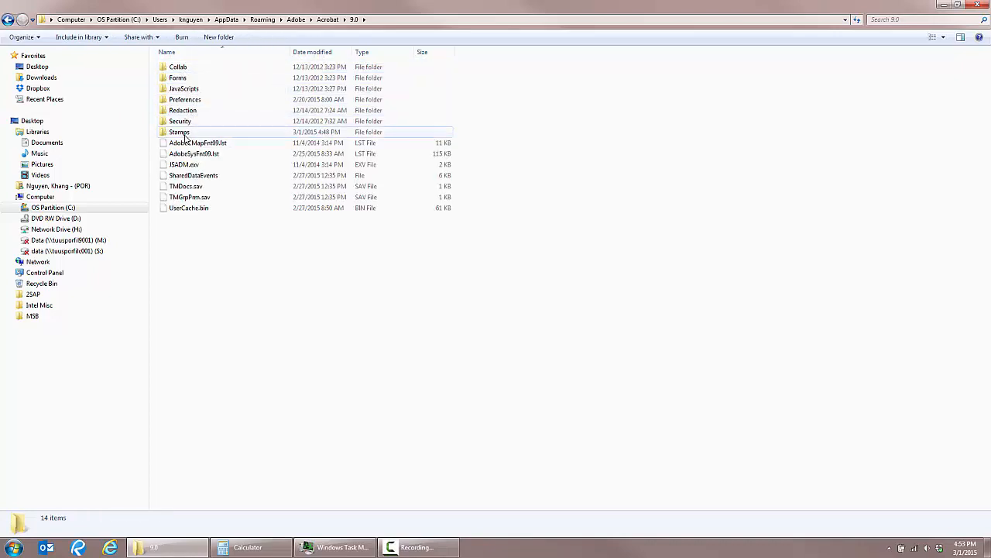
{"action": "double_click", "coordinate": [183, 133]}
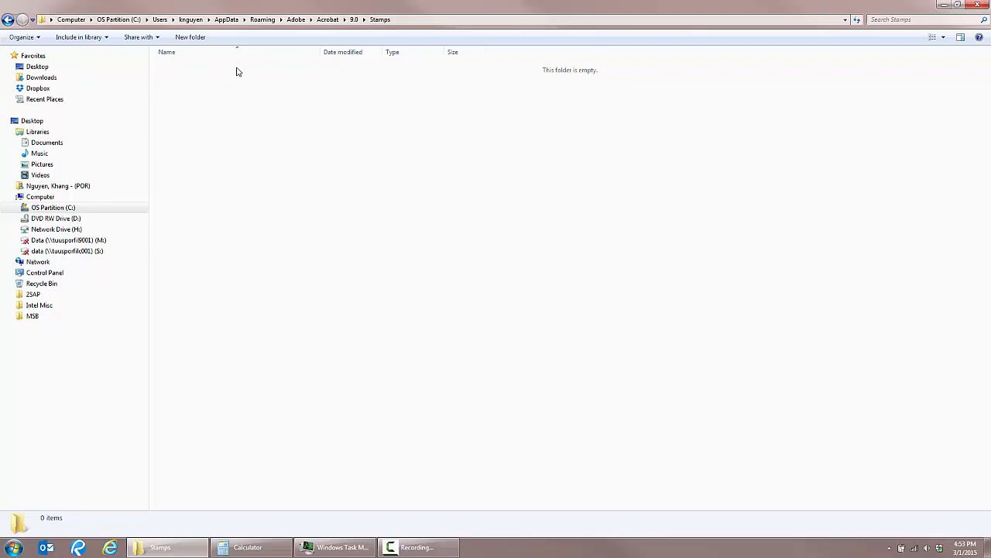
- Shrink the Stamps folder window, move it clear of the desktop files, and paste the Adobe Submittal Stamp PDF into the folder
{"action": "double_click", "coordinate": [450, 3]}
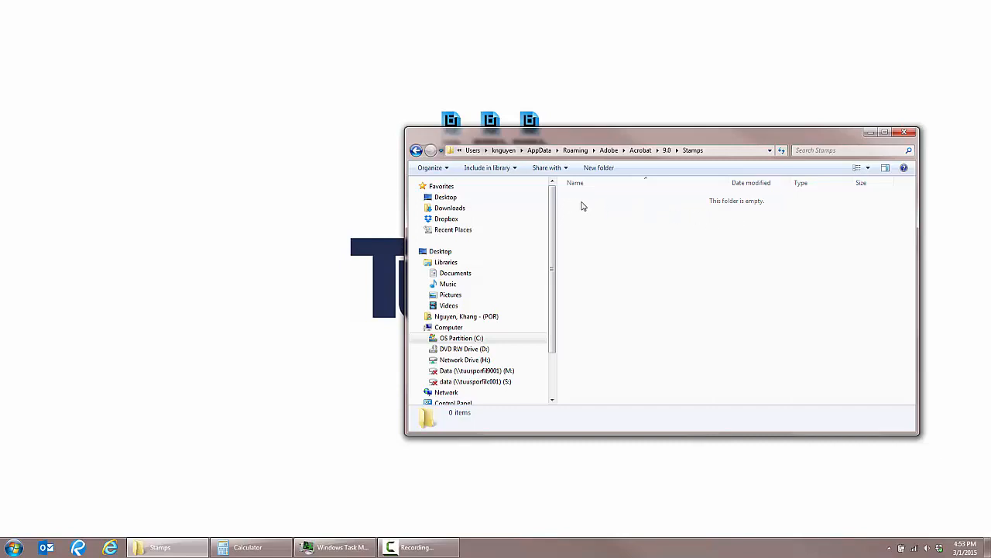
{"action": "left_click_drag", "start_coordinate": [651, 142], "coordinate": [649, 177]}
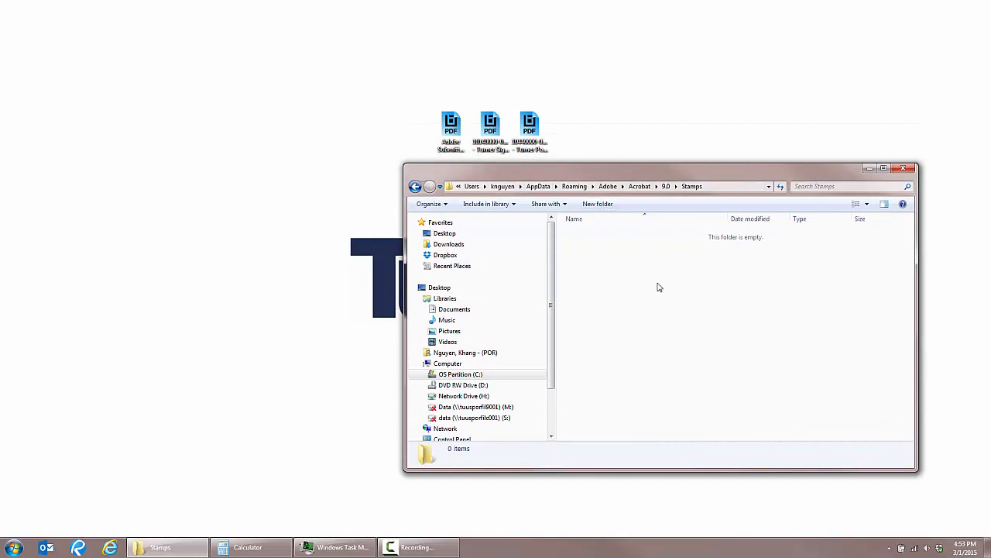
{"action": "key", "text": "ctrl+v"}
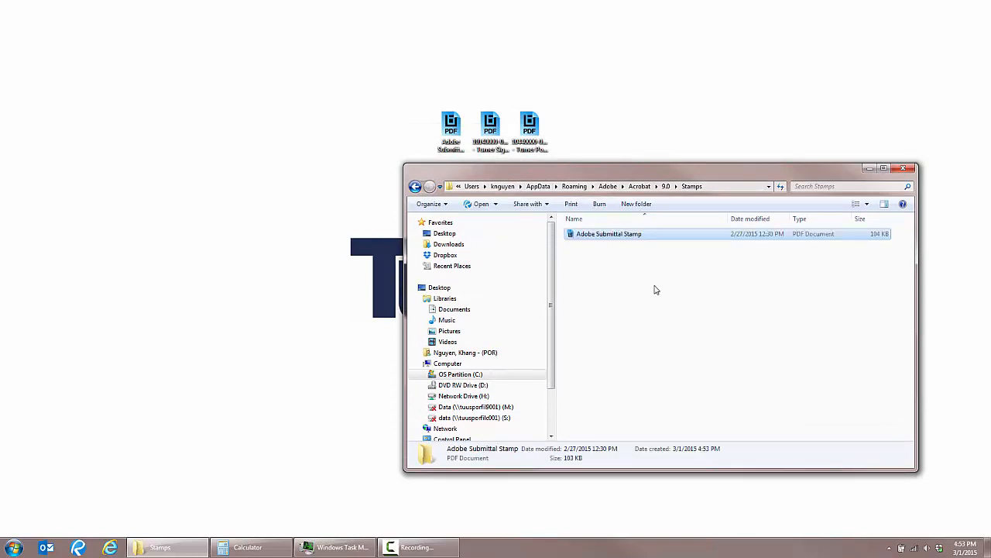
{"action": "left_click", "coordinate": [633, 264]}
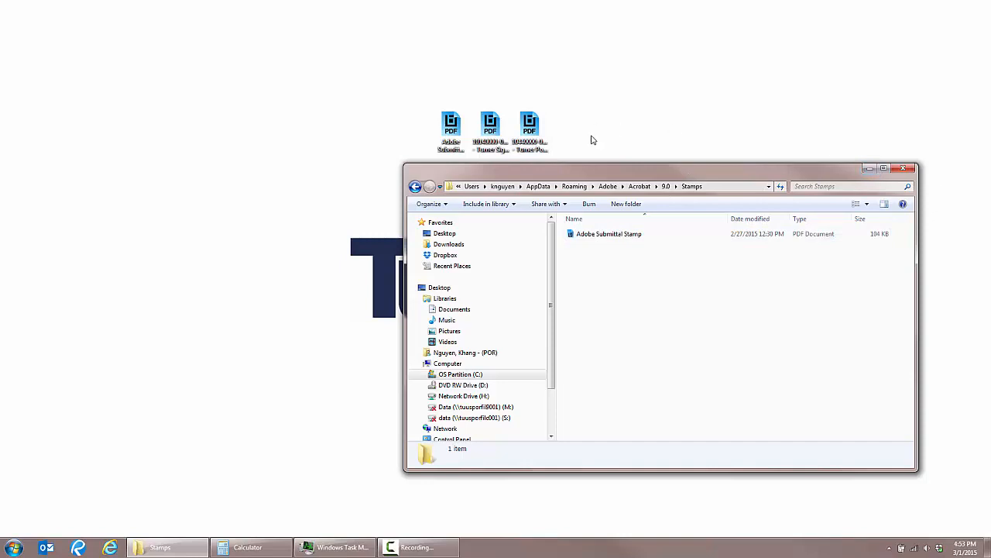
- Minimize the Stamps folder window and open the Turner Signage Package PDF from the desktop in Adobe Acrobat 9.0
{"action": "left_click", "coordinate": [870, 169]}
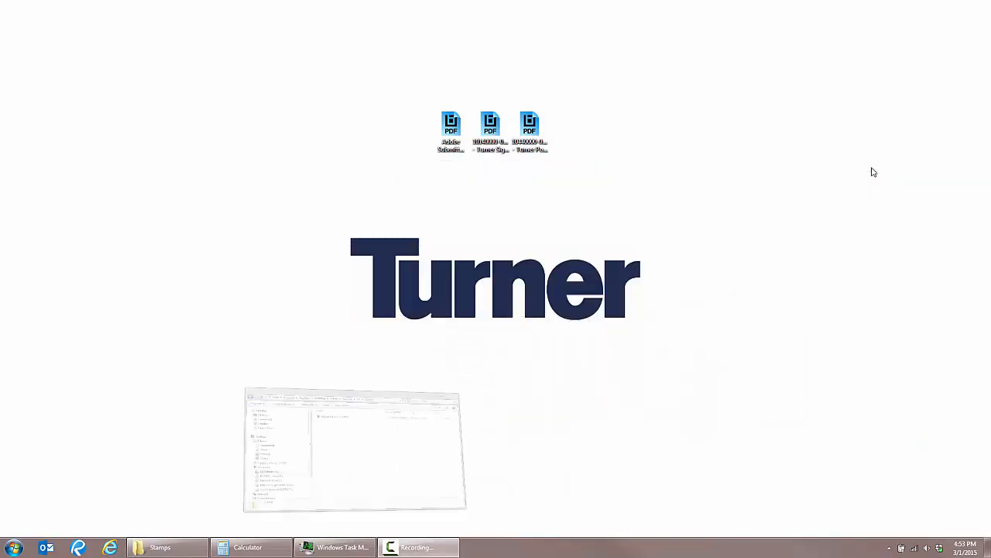
{"action": "right_click", "coordinate": [484, 130]}
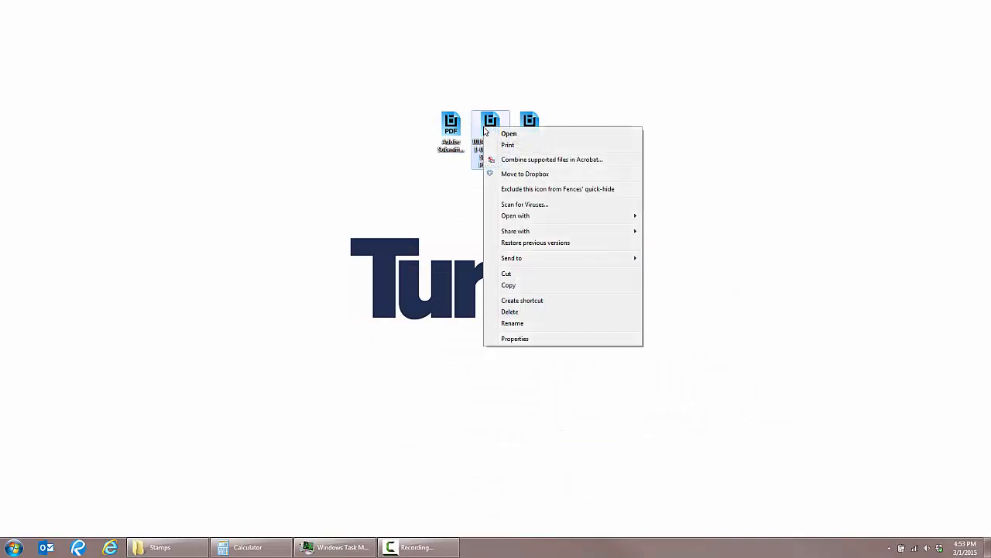
{"action": "mouse_move", "coordinate": [547, 221]}
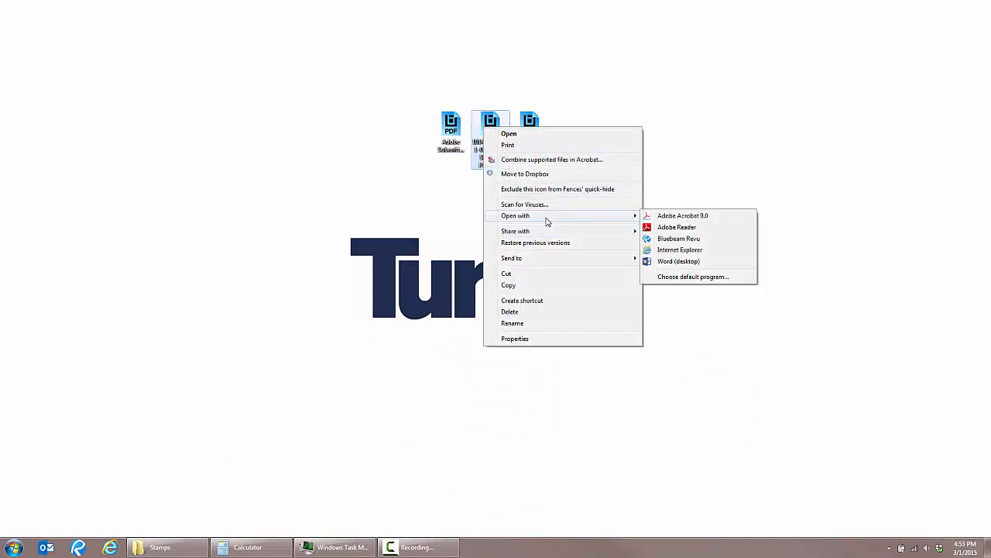
{"action": "left_click", "coordinate": [669, 219]}
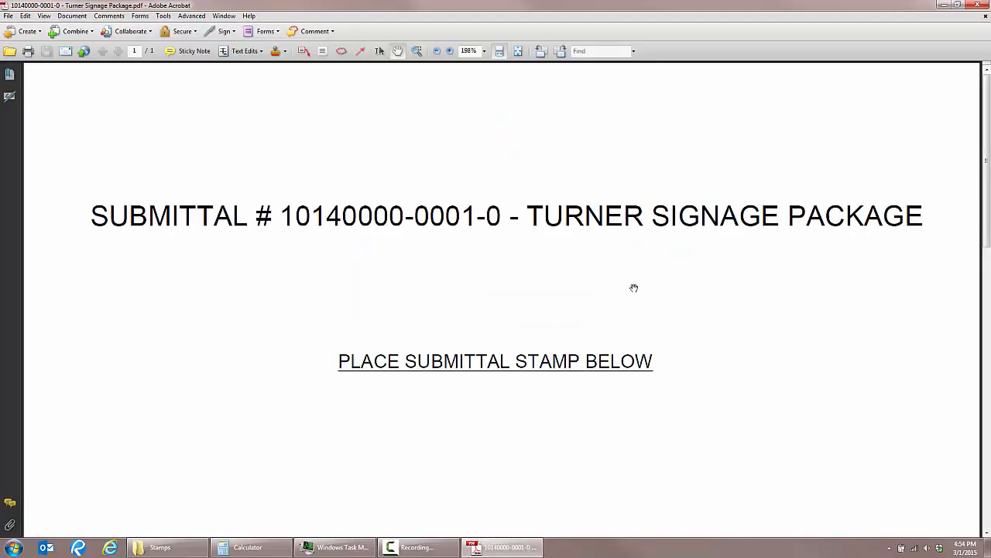
{"action": "key", "text": "ctrl+0"}
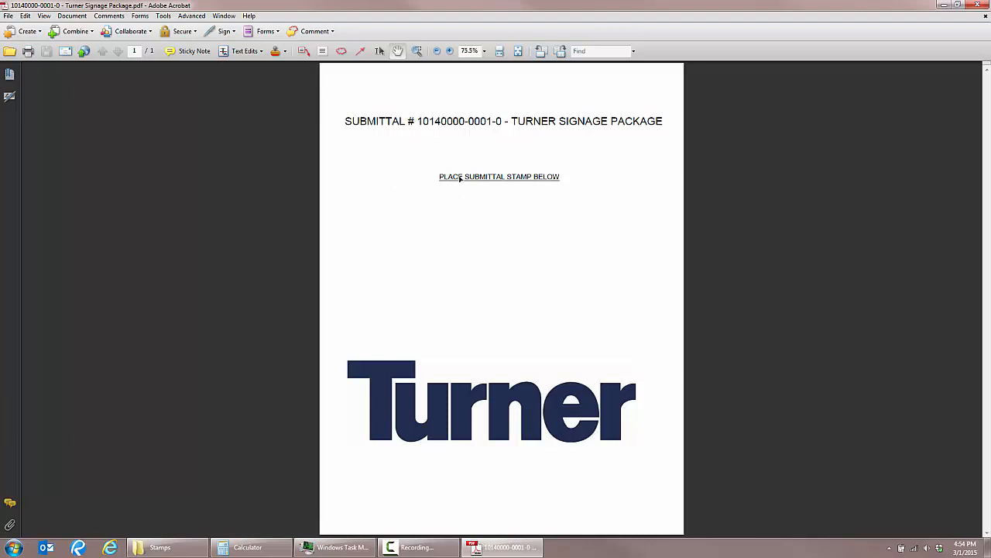
- Place the dynamic Adobe Submittal Stamp beneath the "PLACE SUBMITTAL STAMP BELOW" heading of the Turner Signage Package
{"action": "left_click", "coordinate": [285, 51]}
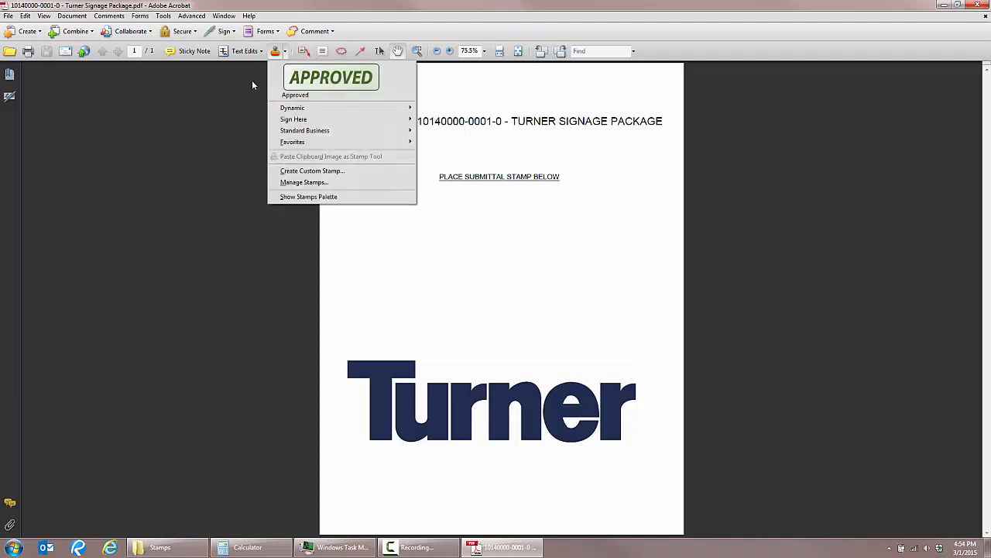
{"action": "mouse_move", "coordinate": [300, 109]}
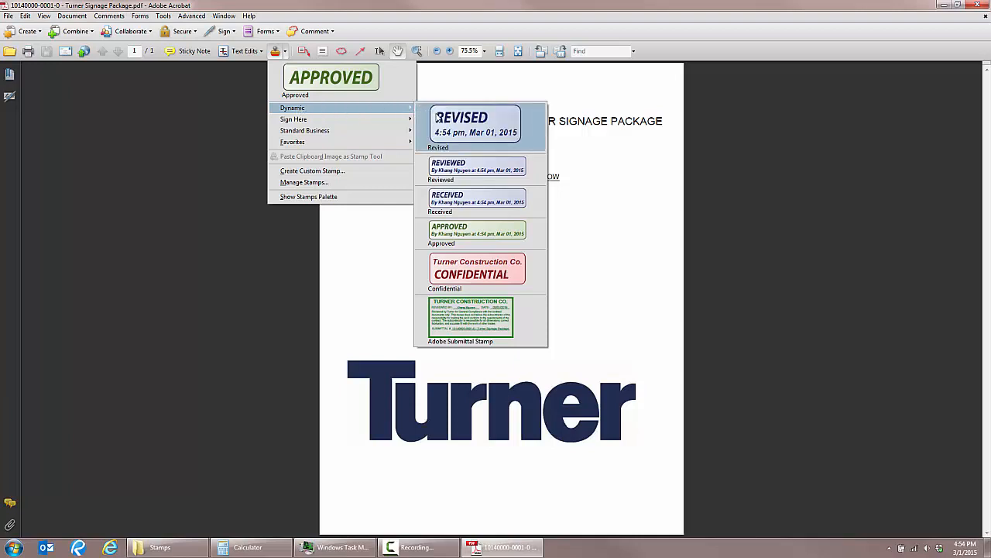
{"action": "left_click", "coordinate": [469, 320]}
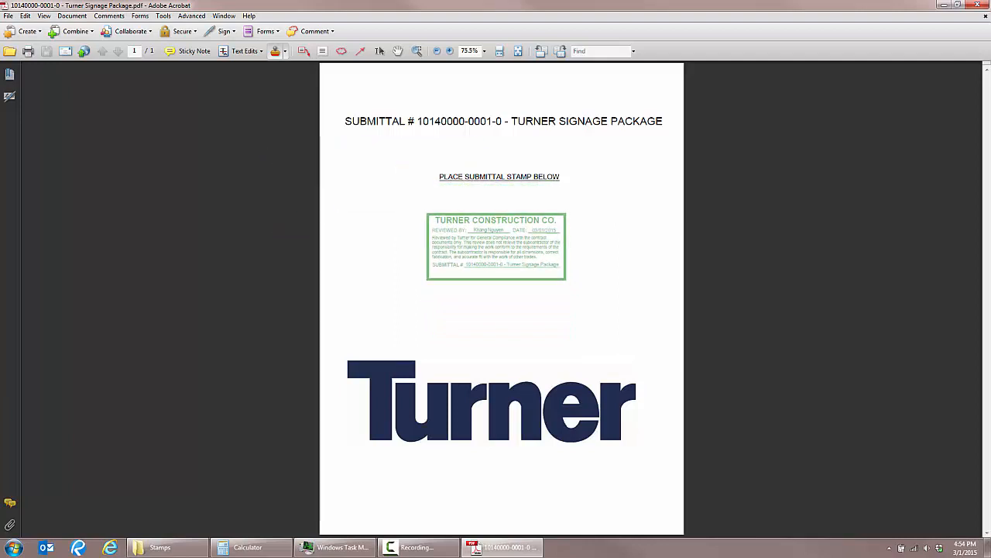
{"action": "left_click", "coordinate": [494, 243]}
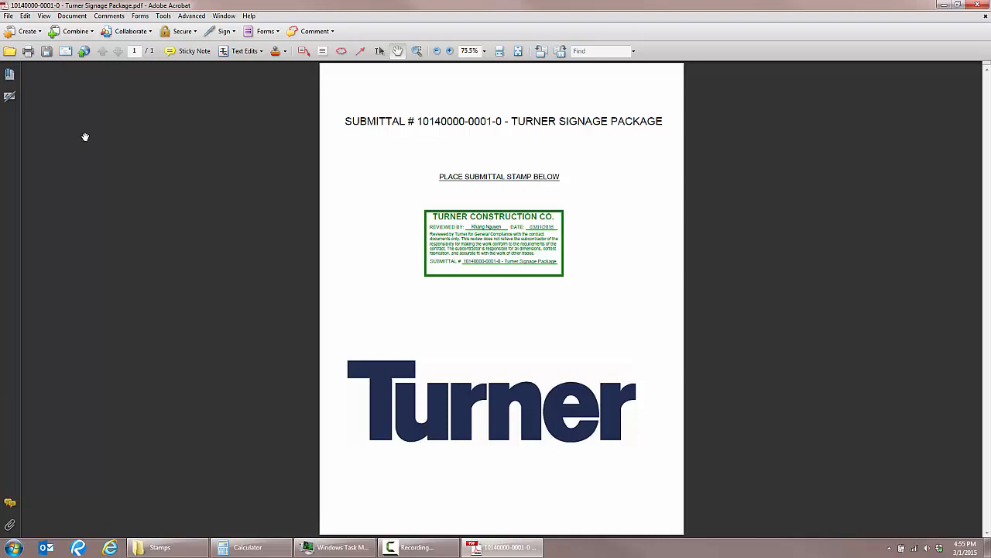
- In the Identity preferences, replace the Name with "Turner" and apply the change
{"action": "left_click", "coordinate": [26, 16]}
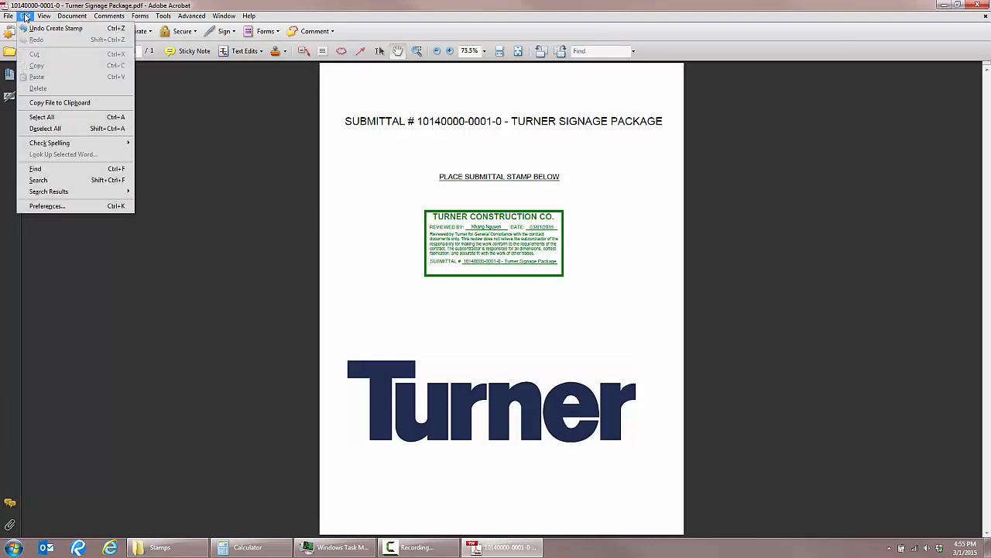
{"action": "left_click", "coordinate": [101, 206]}
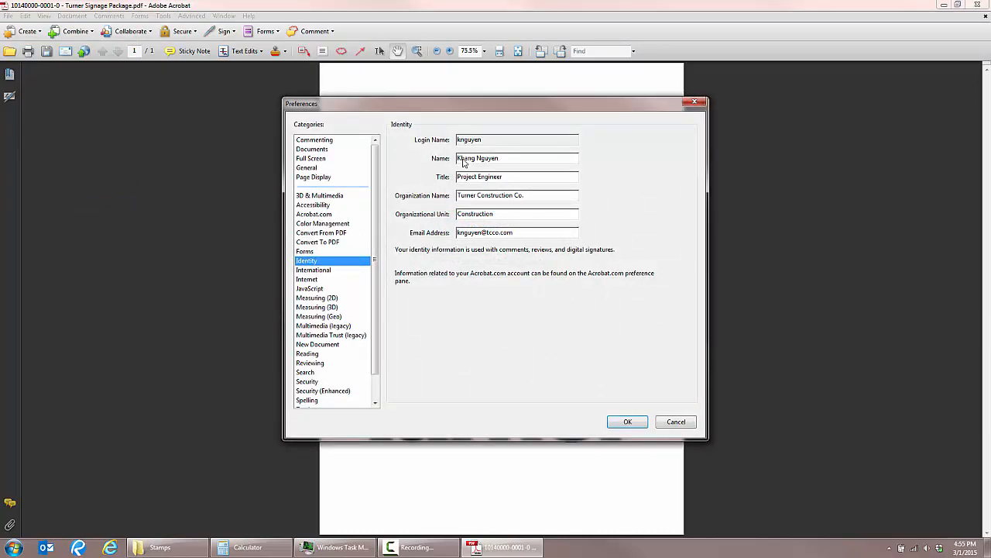
{"action": "left_click", "coordinate": [508, 159]}
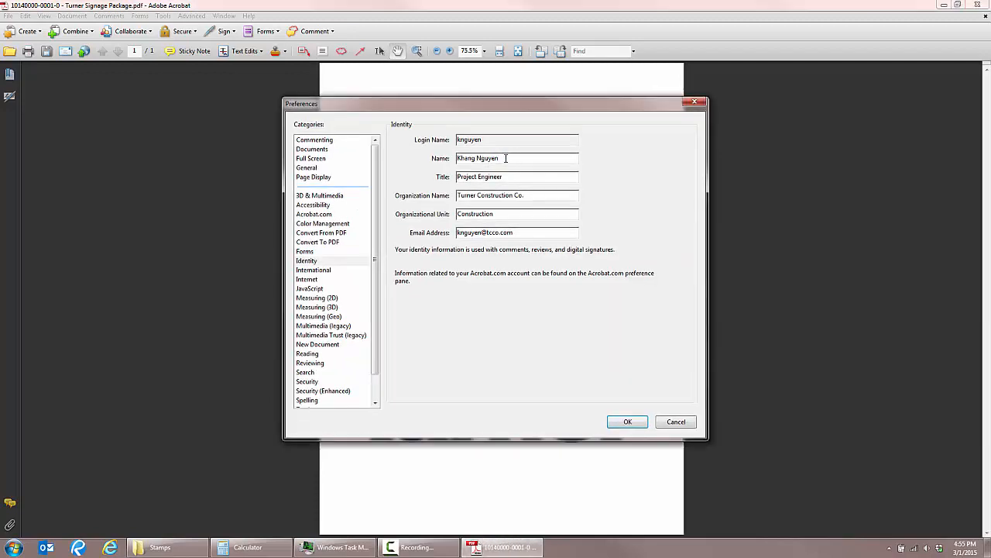
{"action": "left_click_drag", "start_coordinate": [505, 158], "coordinate": [440, 154]}
{"action": "type", "text": "Turner"}
{"action": "left_click", "coordinate": [627, 421]}
- Delete the existing stamp from the Turner Signage Package and place a fresh dynamic Adobe Submittal Stamp beneath the heading
{"action": "left_click", "coordinate": [511, 229]}
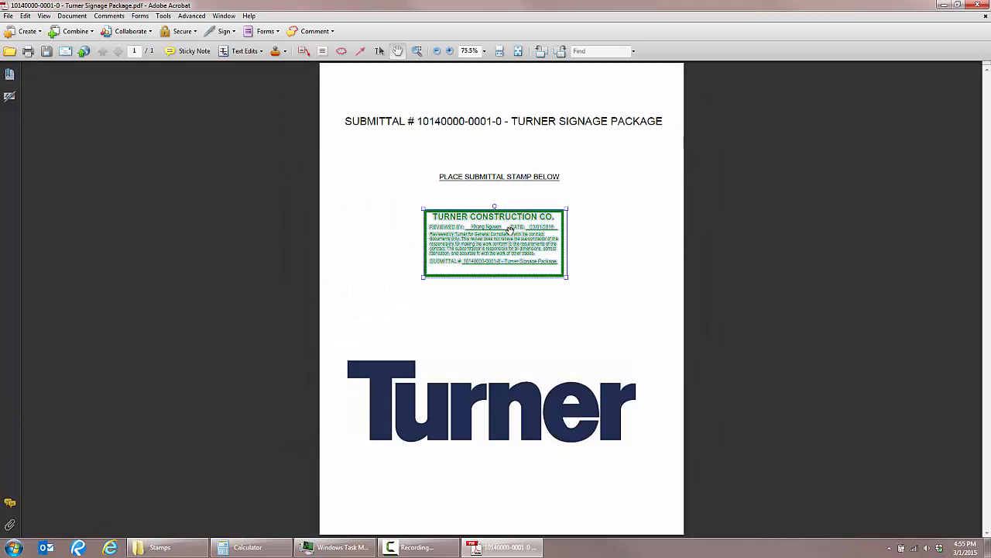
{"action": "key", "text": "Delete"}
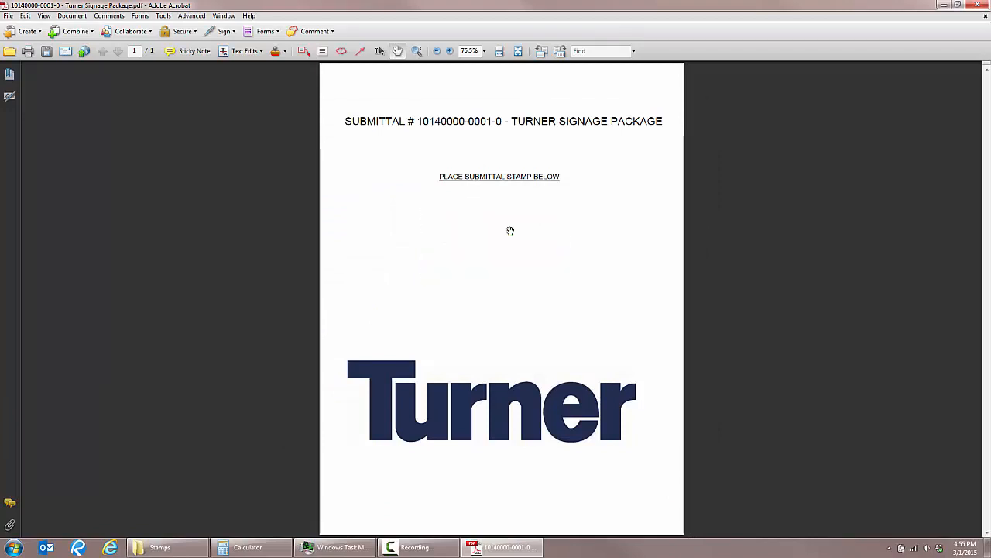
{"action": "left_click", "coordinate": [285, 52]}
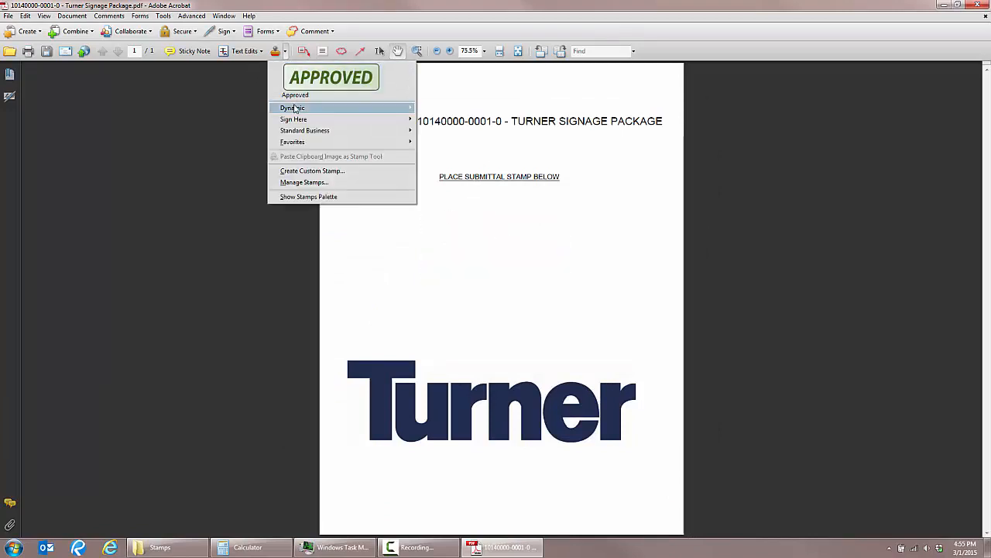
{"action": "left_click", "coordinate": [472, 314]}
{"action": "left_click", "coordinate": [505, 259]}
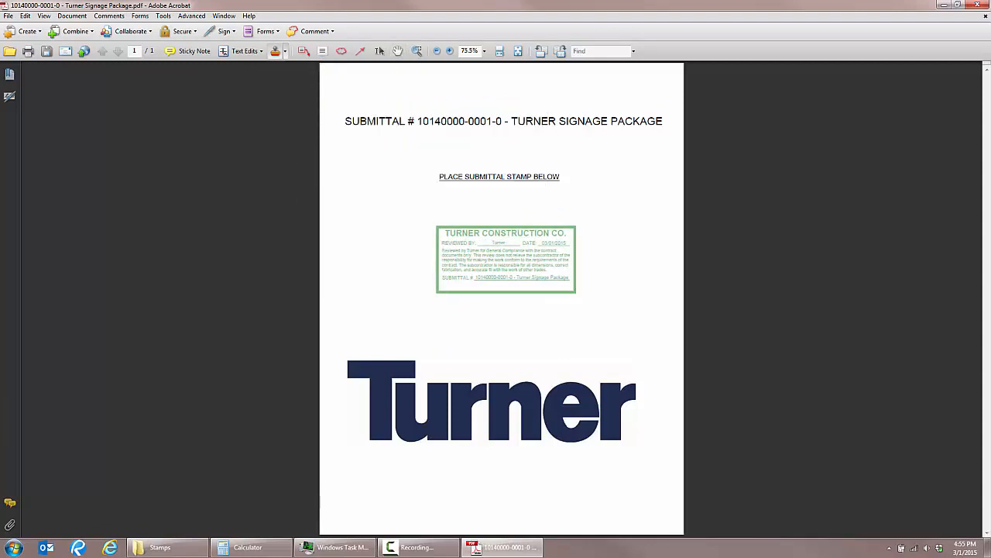
{"action": "left_click", "coordinate": [502, 249]}
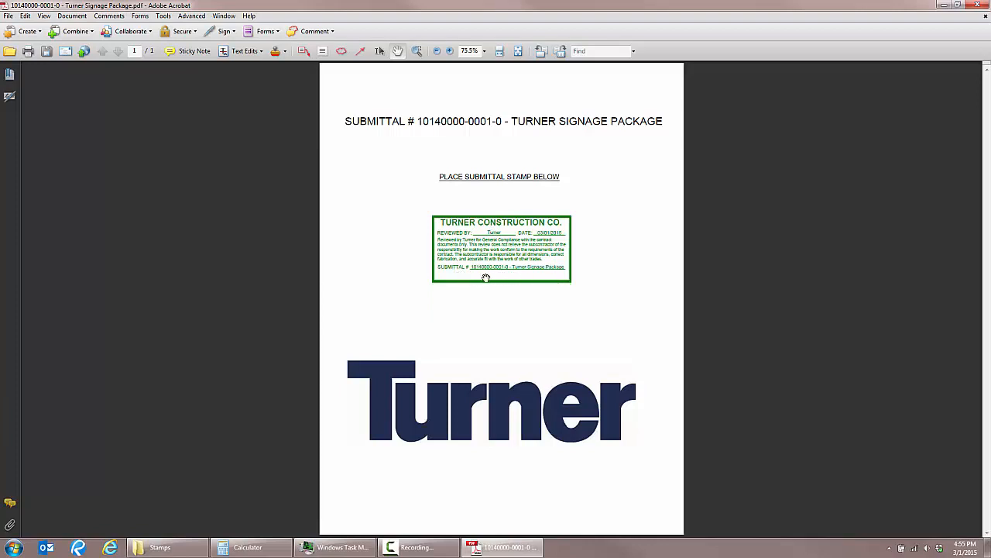
- Minimize the Turner Signage Package and open the Turner Portland Signage Package PDF from the desktop in Adobe Acrobat 9.0
{"action": "left_click", "coordinate": [946, 6]}
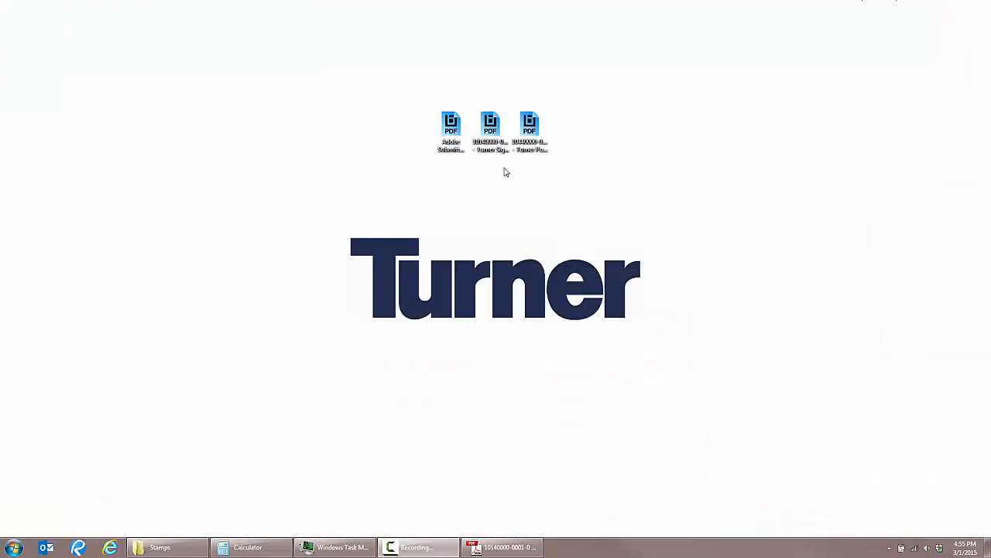
{"action": "right_click", "coordinate": [540, 136]}
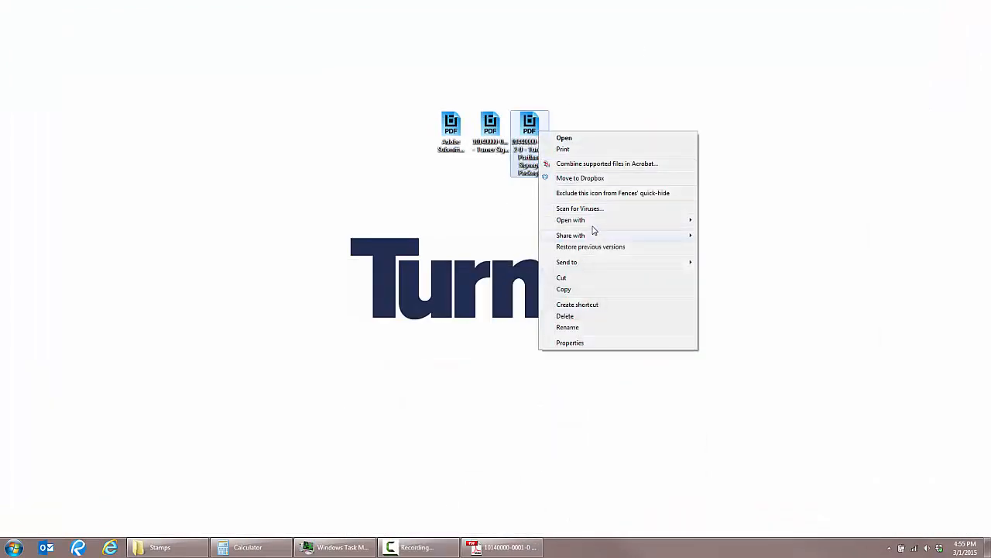
{"action": "mouse_move", "coordinate": [593, 225]}
{"action": "left_click", "coordinate": [721, 221]}
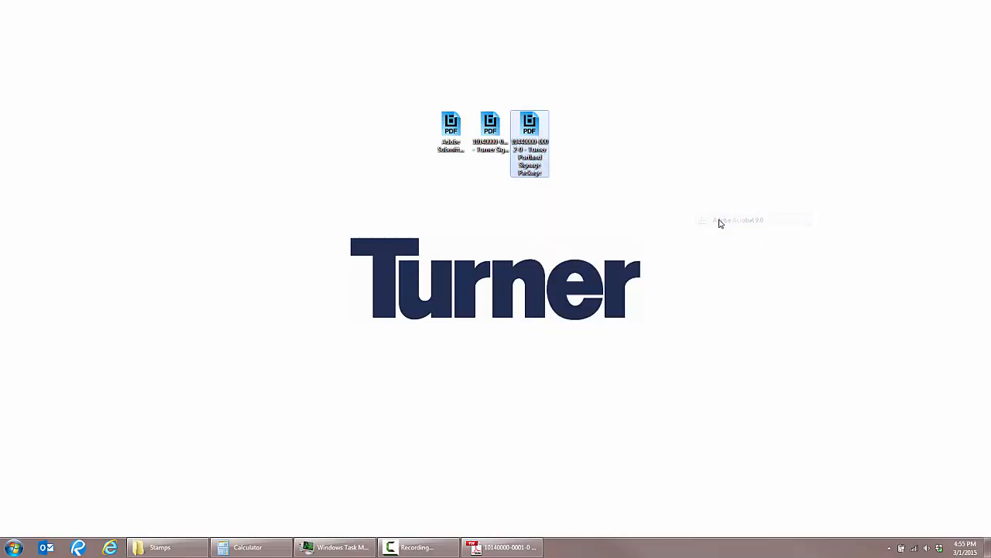
{"action": "key", "text": "ctrl+0"}
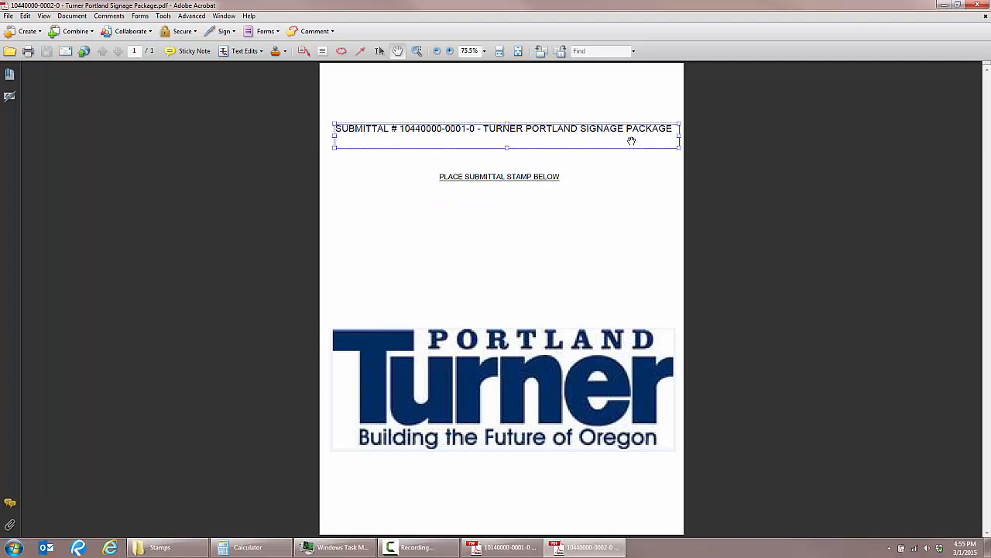
- Place the dynamic Adobe Submittal Stamp beneath the "PLACE SUBMITTAL STAMP BELOW" heading of the Turner Portland Signage Package
{"action": "left_click", "coordinate": [285, 51]}
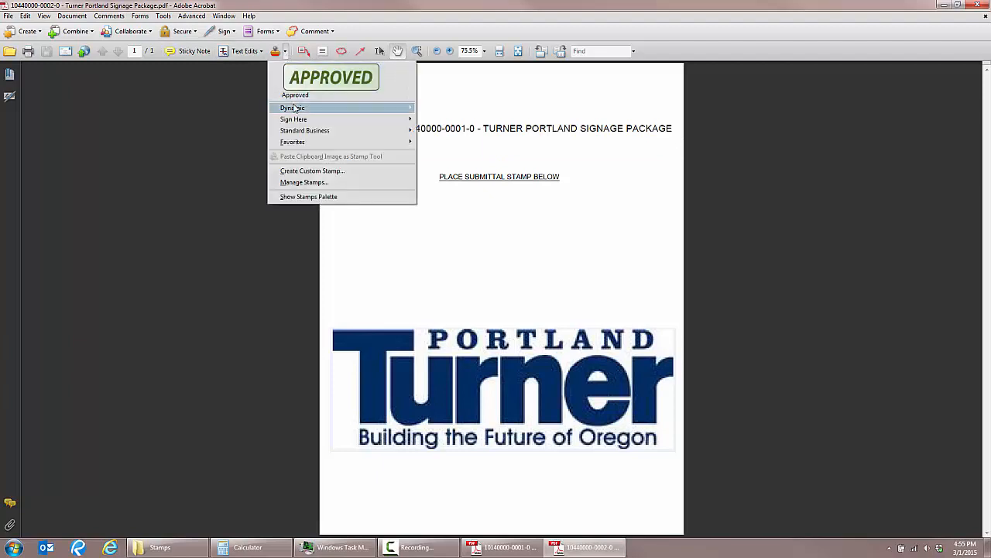
{"action": "mouse_move", "coordinate": [409, 113]}
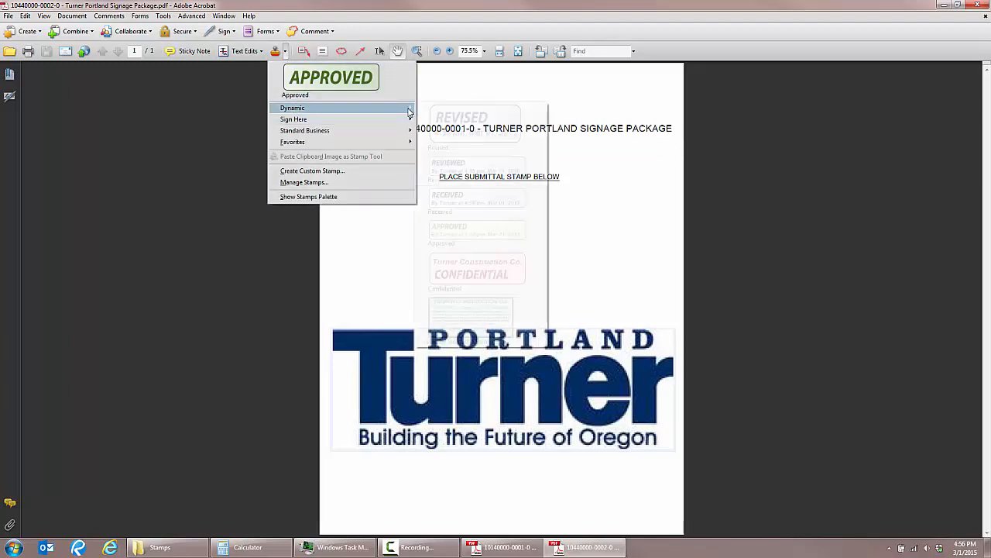
{"action": "left_click", "coordinate": [505, 318]}
{"action": "left_click_drag", "start_coordinate": [508, 315], "coordinate": [501, 250]}
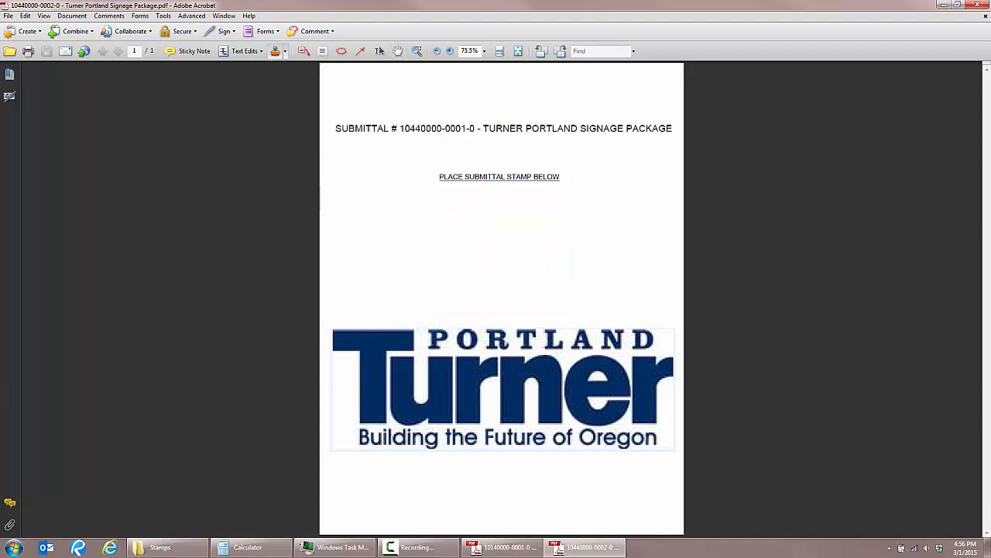